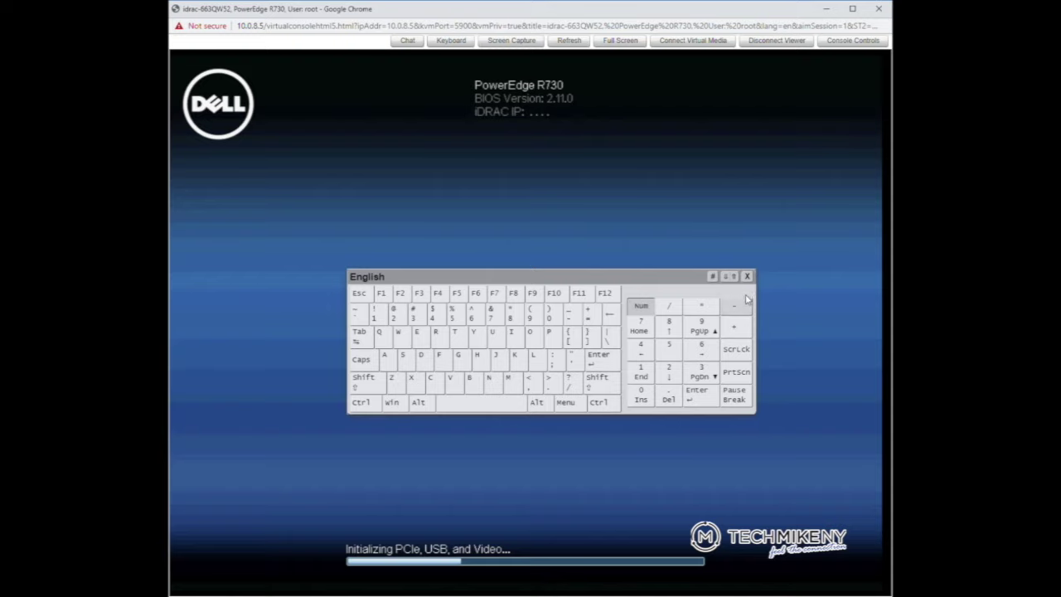
Close the on-screen keyboard and choose Clear Config on the PERC H730 Mini controller, selecting YES.
{"action": "left_click", "coordinate": [747, 277]}
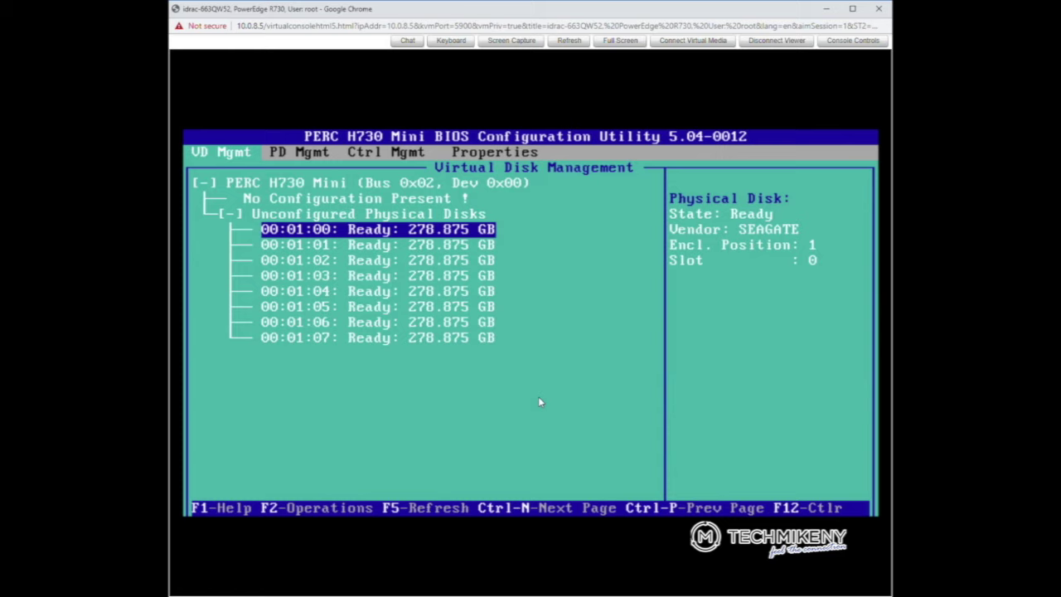
{"action": "key", "text": "Up"}
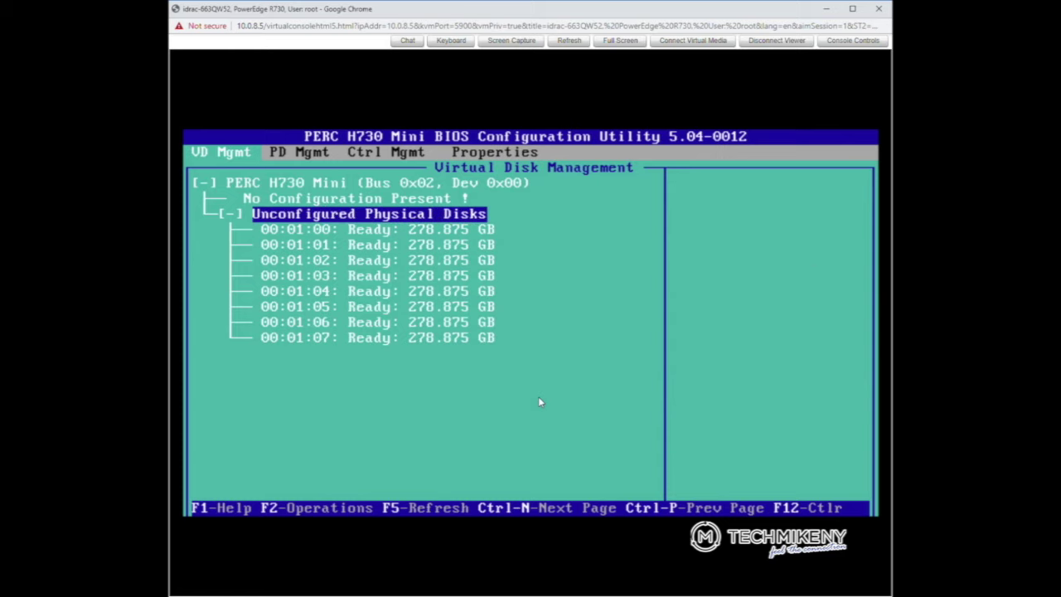
{"action": "key", "text": "Up"}
{"action": "key", "text": "Up"}
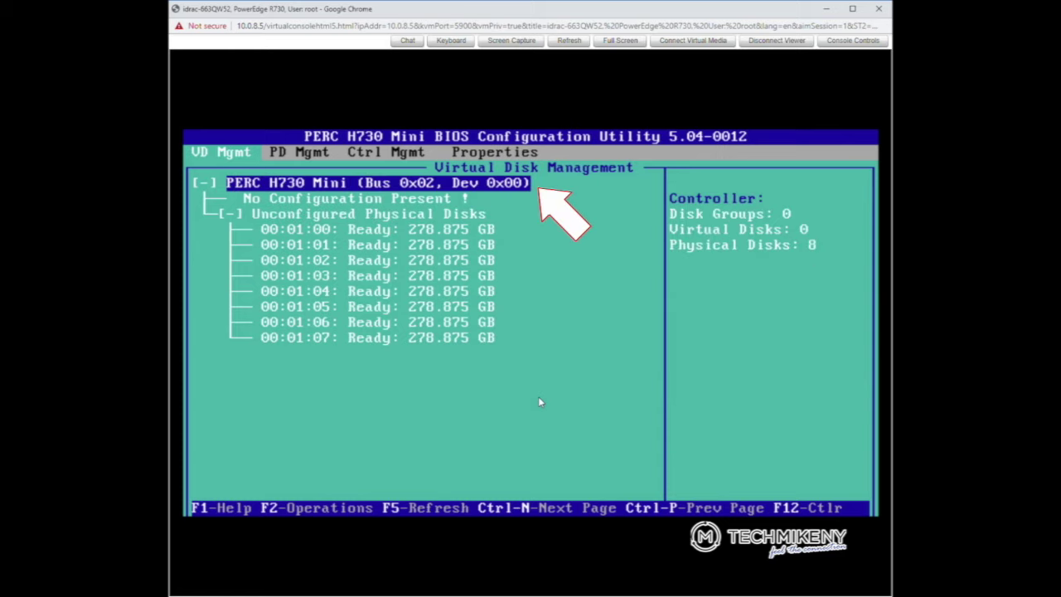
{"action": "key", "text": "F2"}
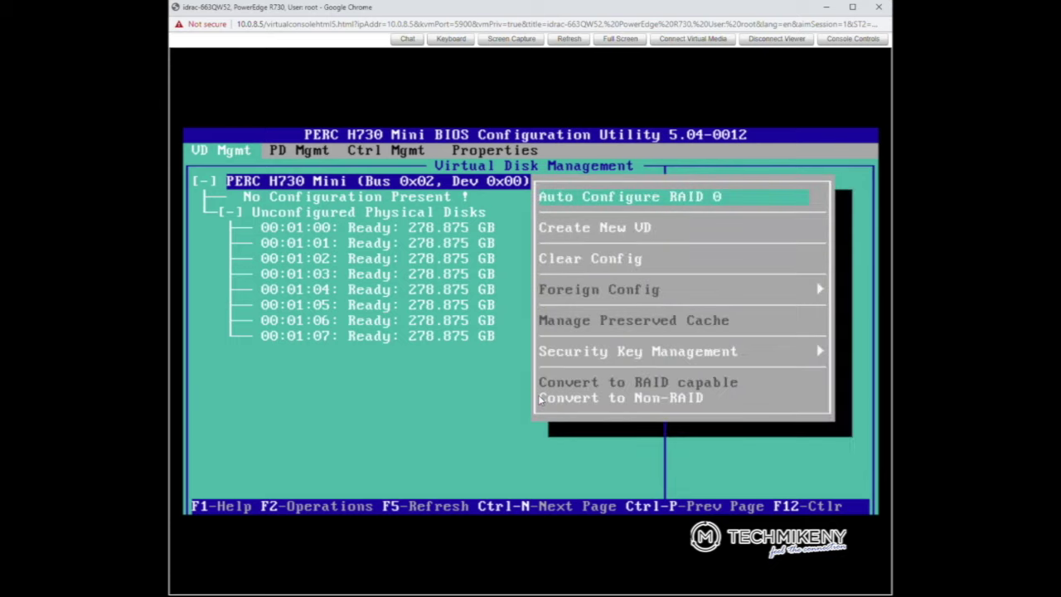
{"action": "key", "text": "Down"}
{"action": "key", "text": "Down"}
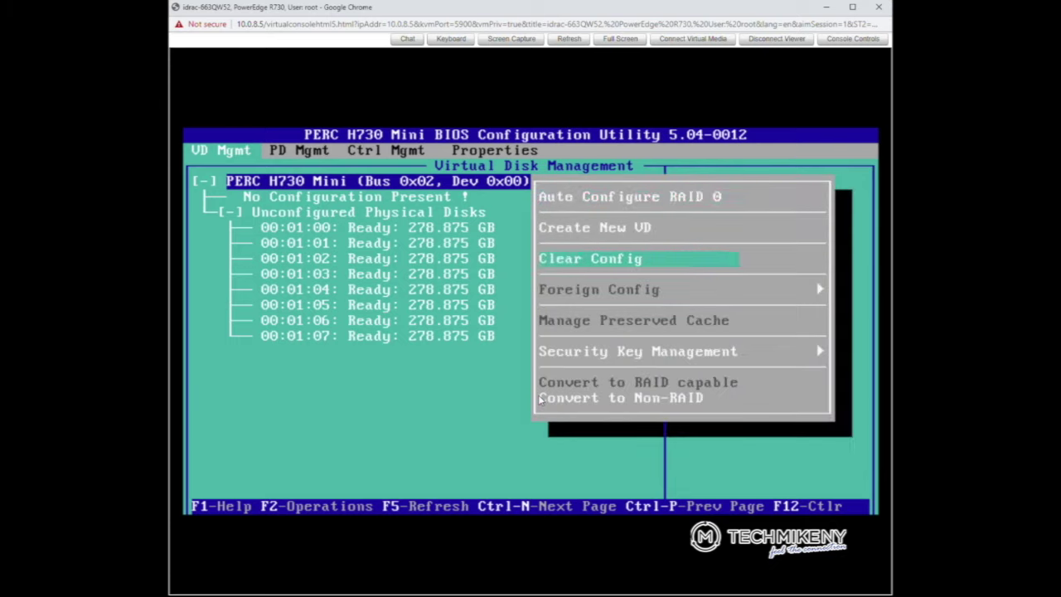
{"action": "key", "text": "Return"}
{"action": "key", "text": "Left"}
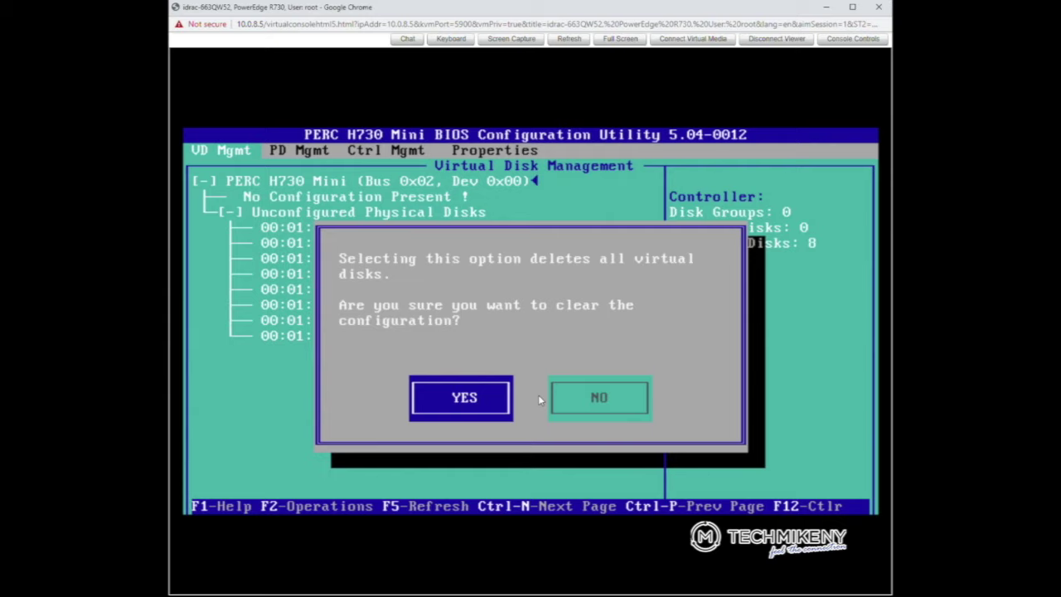
Confirm the configuration clear, then start a new virtual disk with RAID level RAID-1.
{"action": "key", "text": "Return"}
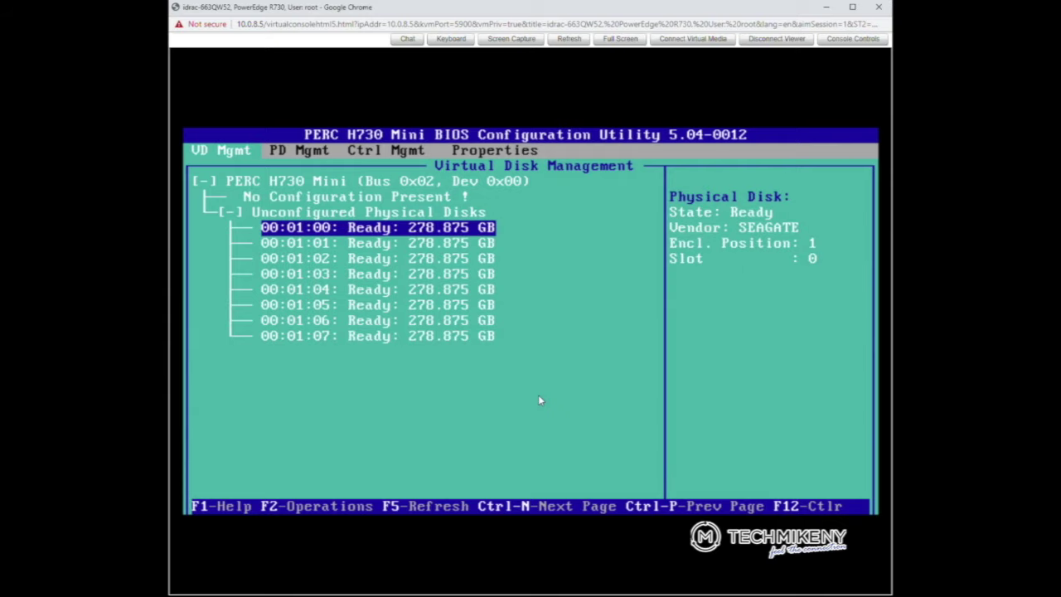
{"action": "key", "text": "Up"}
{"action": "key", "text": "Up"}
{"action": "key", "text": "Up"}
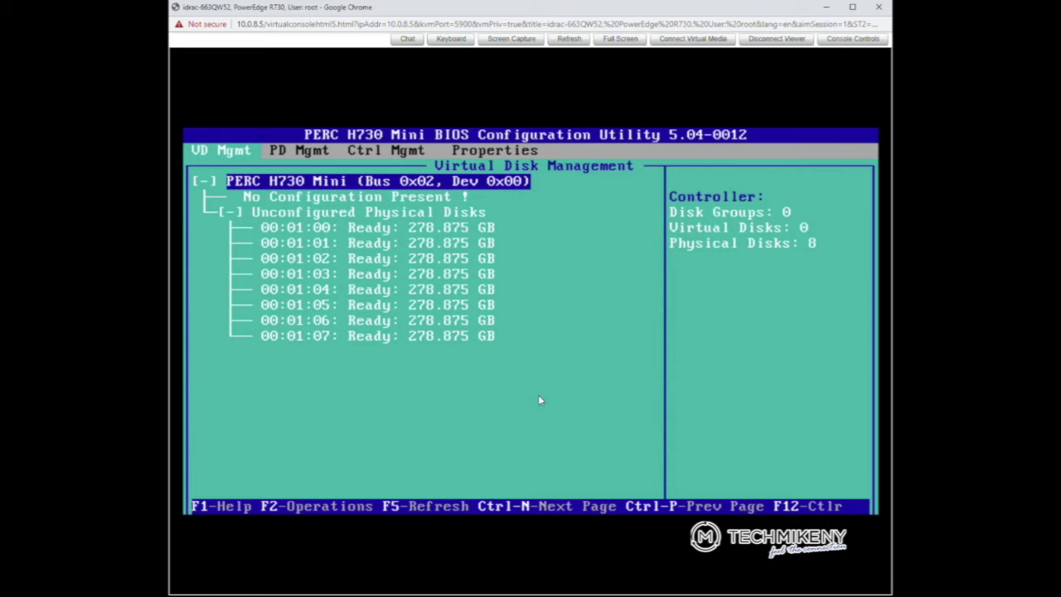
{"action": "key", "text": "F2"}
{"action": "key", "text": "Down"}
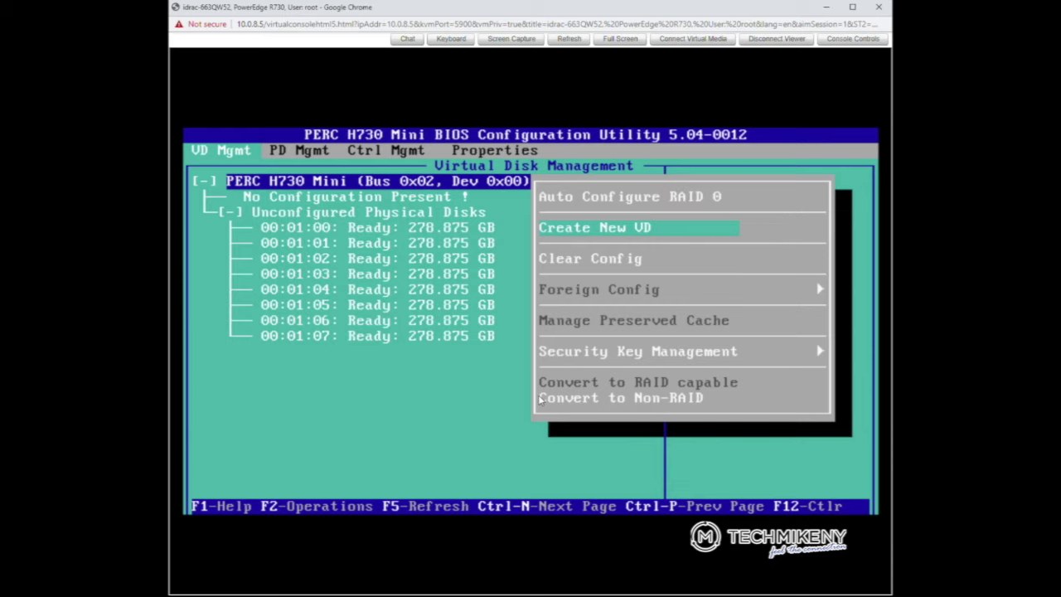
{"action": "key", "text": "Return"}
{"action": "key", "text": "Return"}
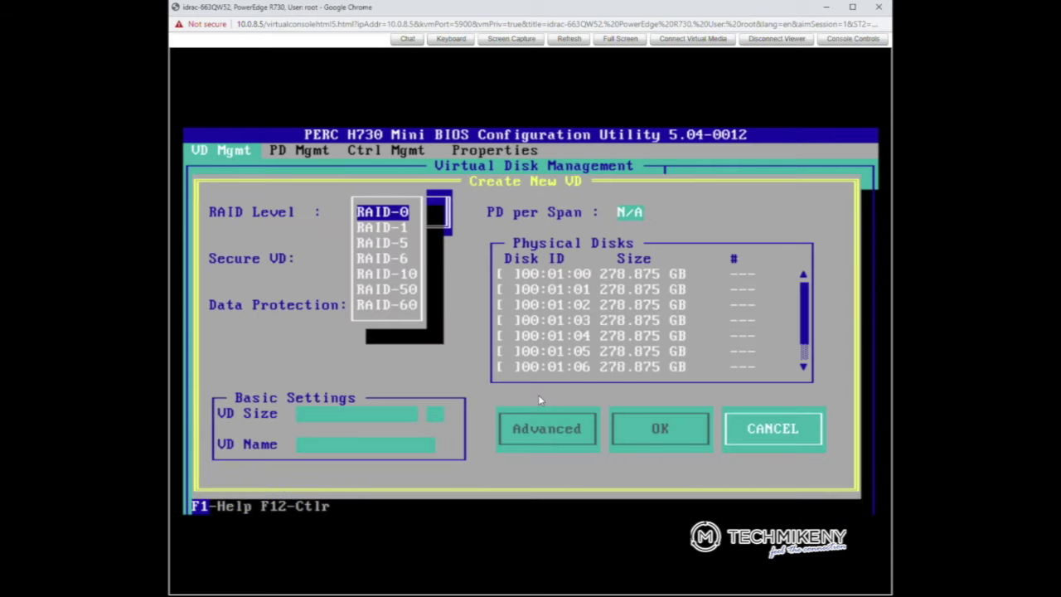
{"action": "key", "text": "Return"}
{"action": "key", "text": "Return"}
{"action": "key", "text": "Down"}
{"action": "key", "text": "Return"}
Include disks 00:01:00 and 00:01:01 and create the 278.875 GB RAID-1 disk, skipping initialization.
{"action": "key", "text": "Tab"}
{"action": "key", "text": "space"}
{"action": "key", "text": "Down"}
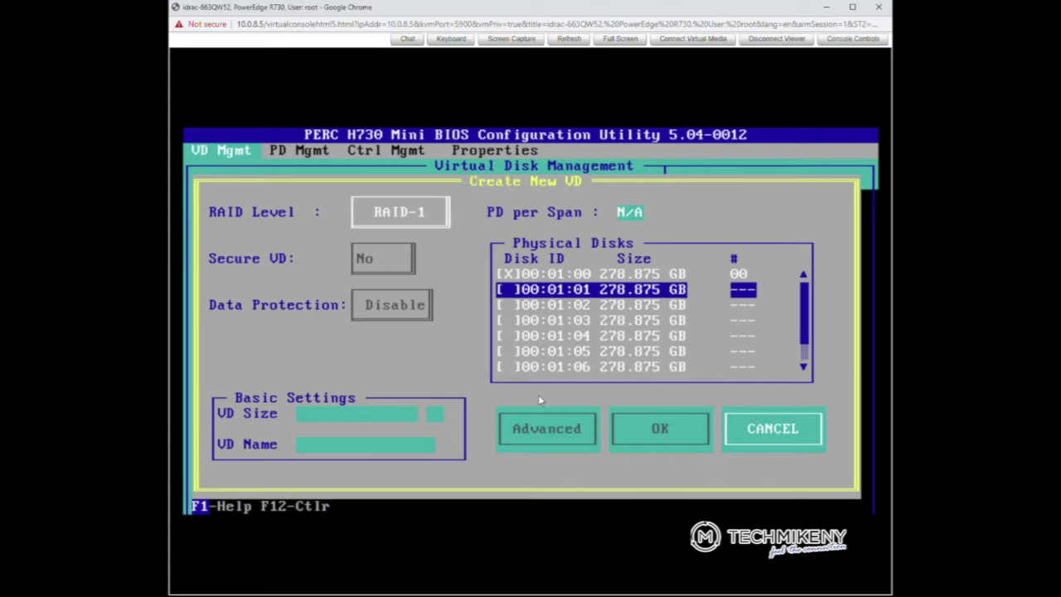
{"action": "key", "text": "space"}
{"action": "key", "text": "Down"}
{"action": "key", "text": "Tab"}
{"action": "key", "text": "Tab"}
{"action": "key", "text": "Tab"}
{"action": "key", "text": "Tab"}
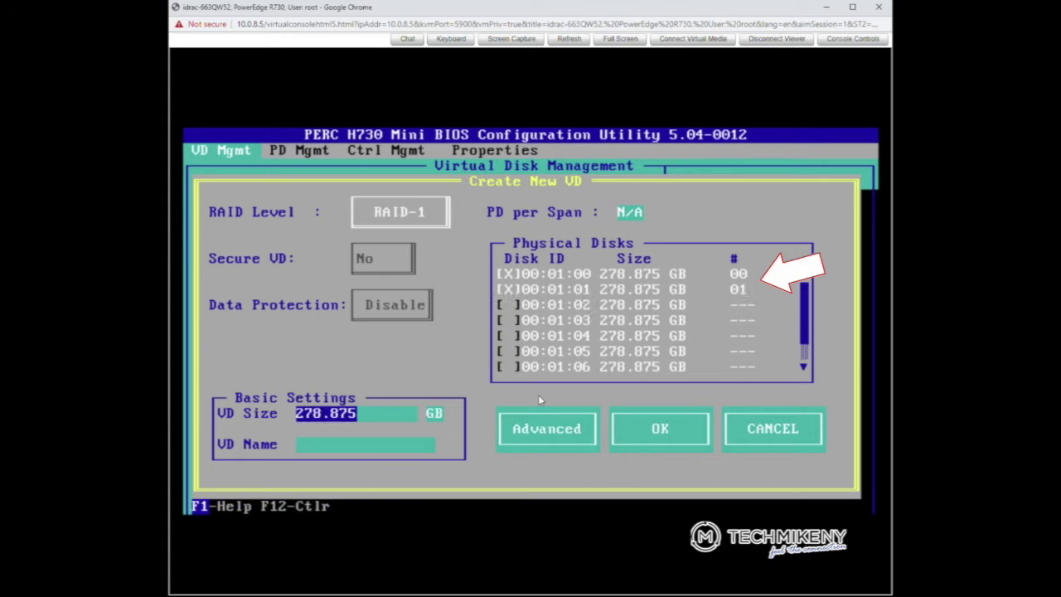
{"action": "key", "text": "Tab"}
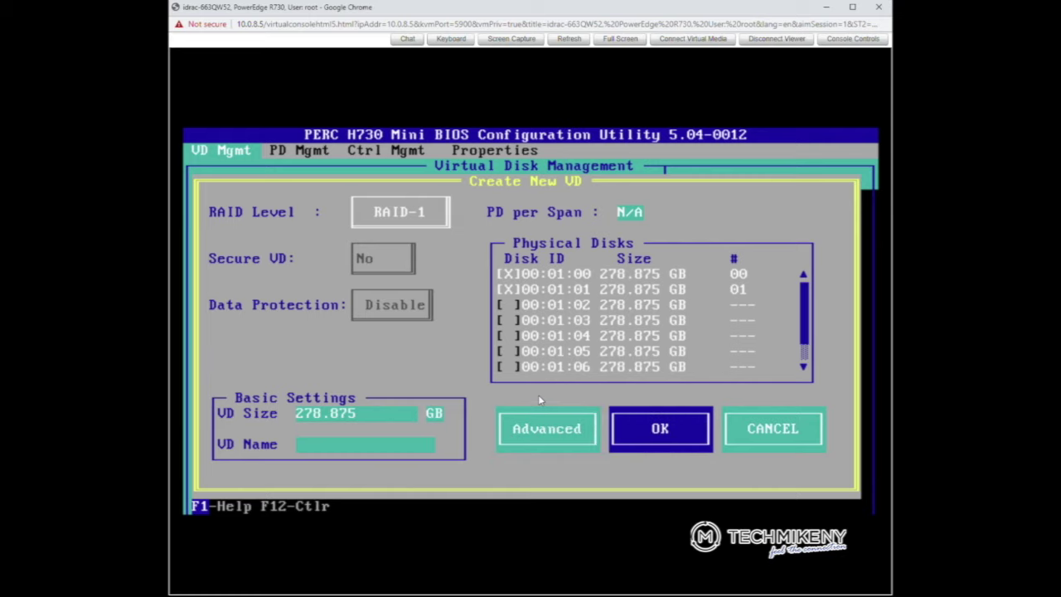
{"action": "key", "text": "Return"}
{"action": "key", "text": "Tab"}
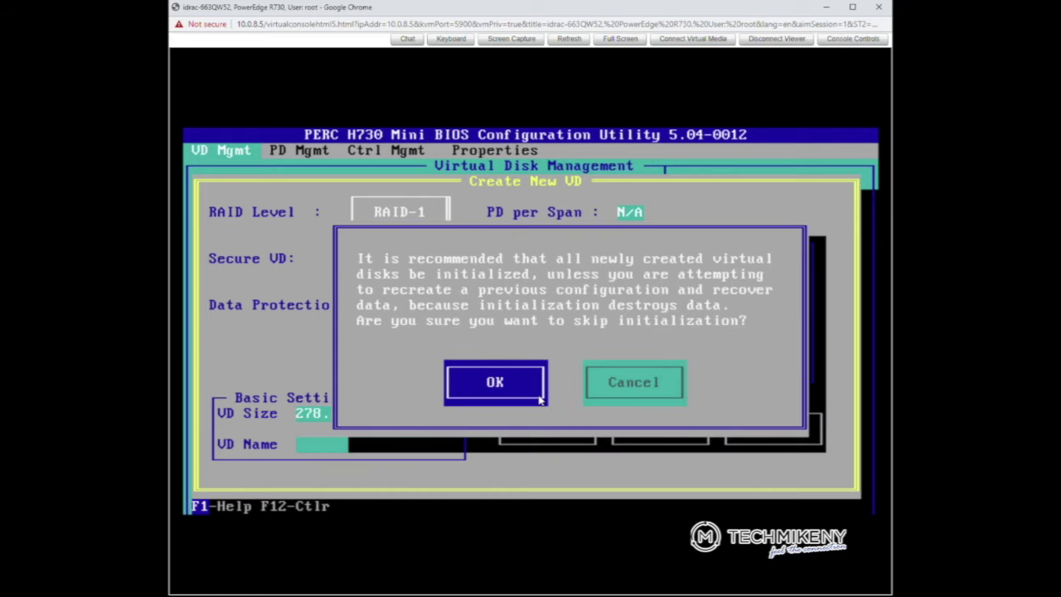
{"action": "key", "text": "Return"}
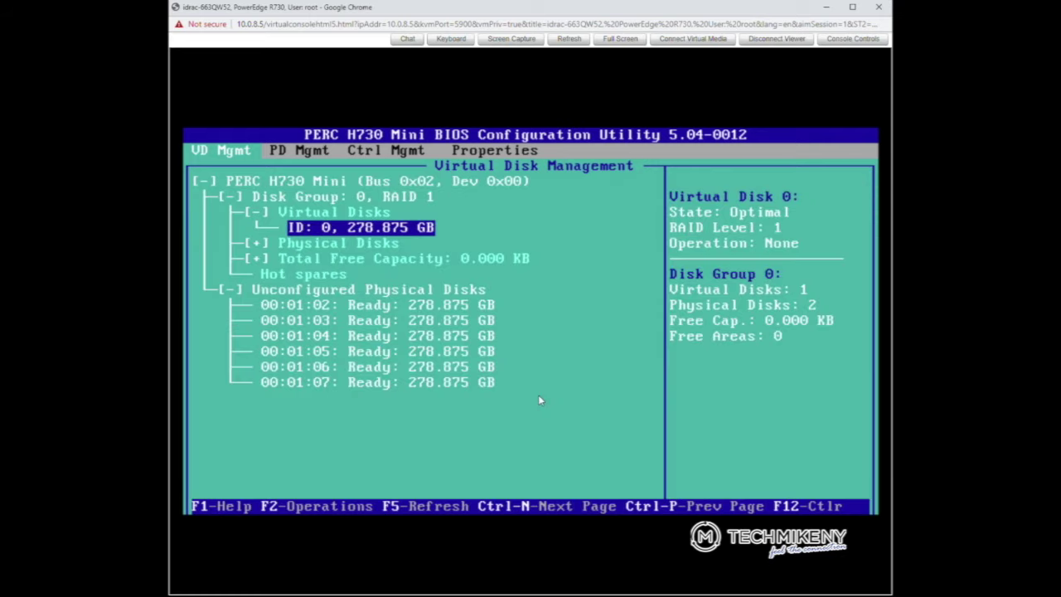
Run Fast Init on virtual disk 0, answer YES, and dismiss the completion message.
{"action": "key", "text": "F2"}
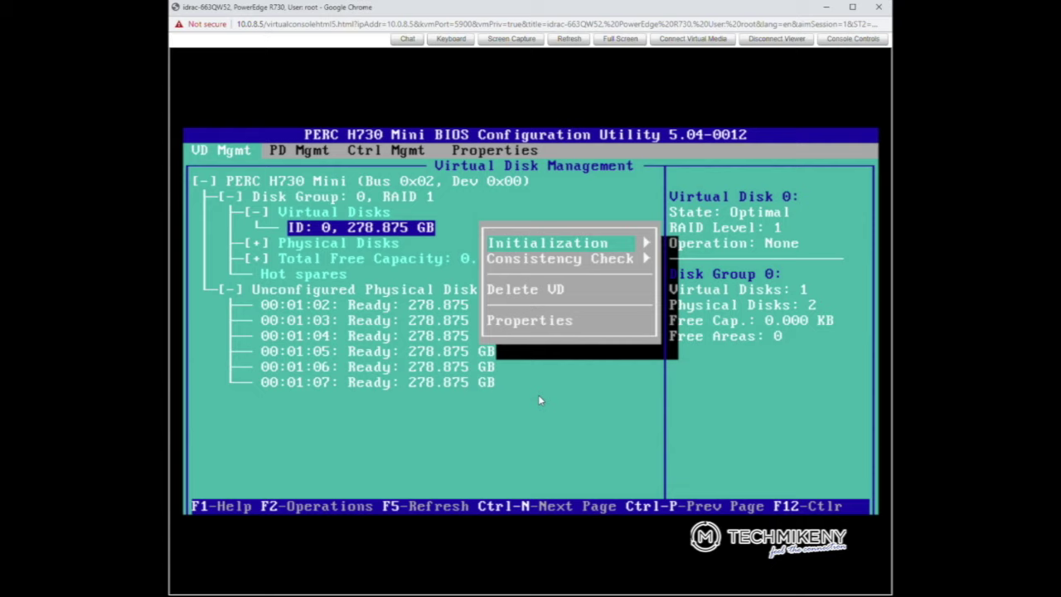
{"action": "key", "text": "Right"}
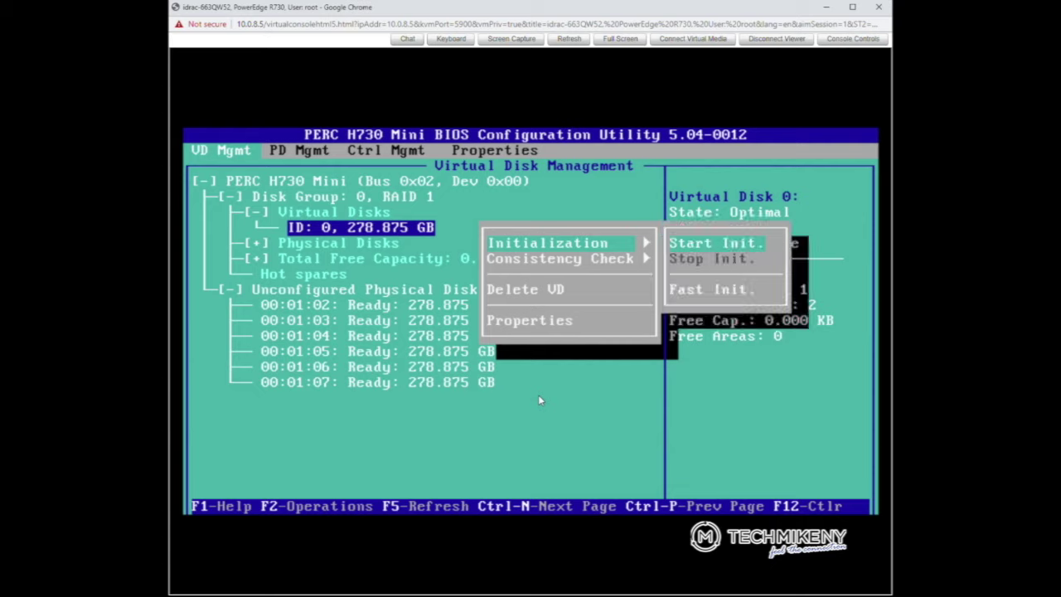
{"action": "key", "text": "Down"}
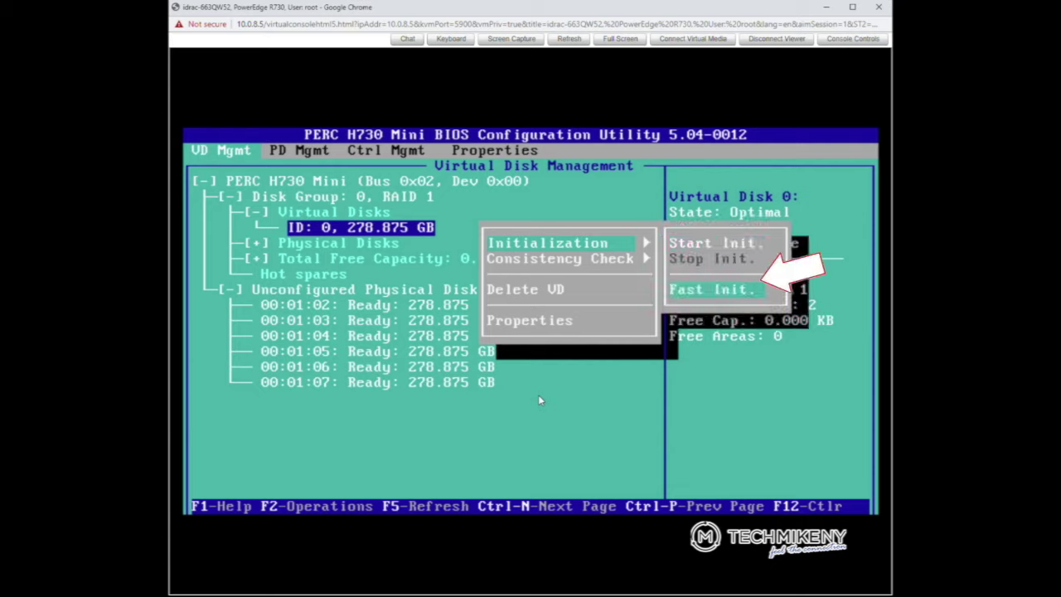
{"action": "key", "text": "Return"}
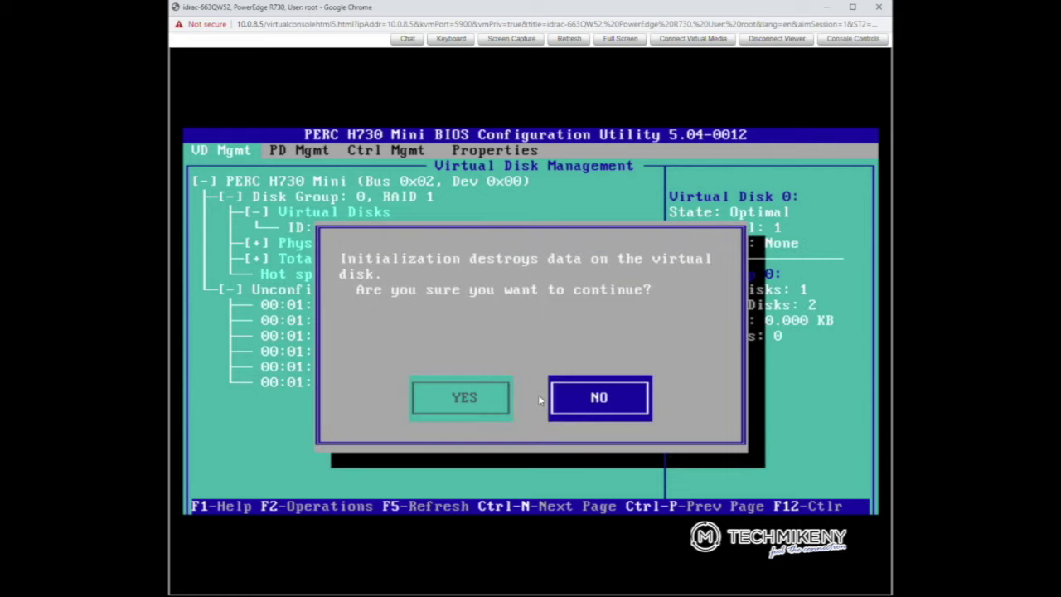
{"action": "key", "text": "Left"}
{"action": "key", "text": "Return"}
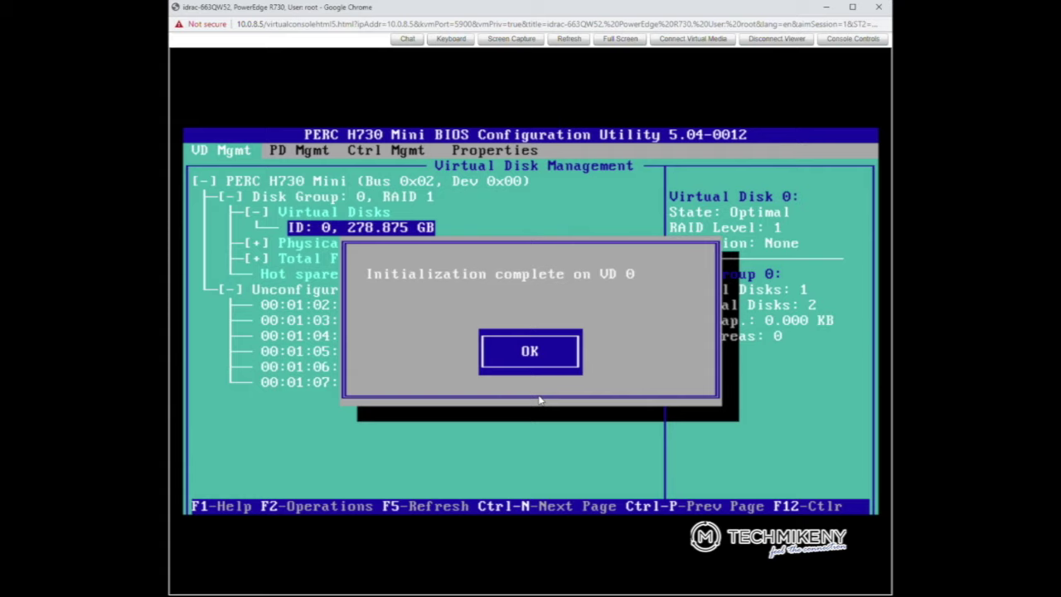
{"action": "key", "text": "Return"}
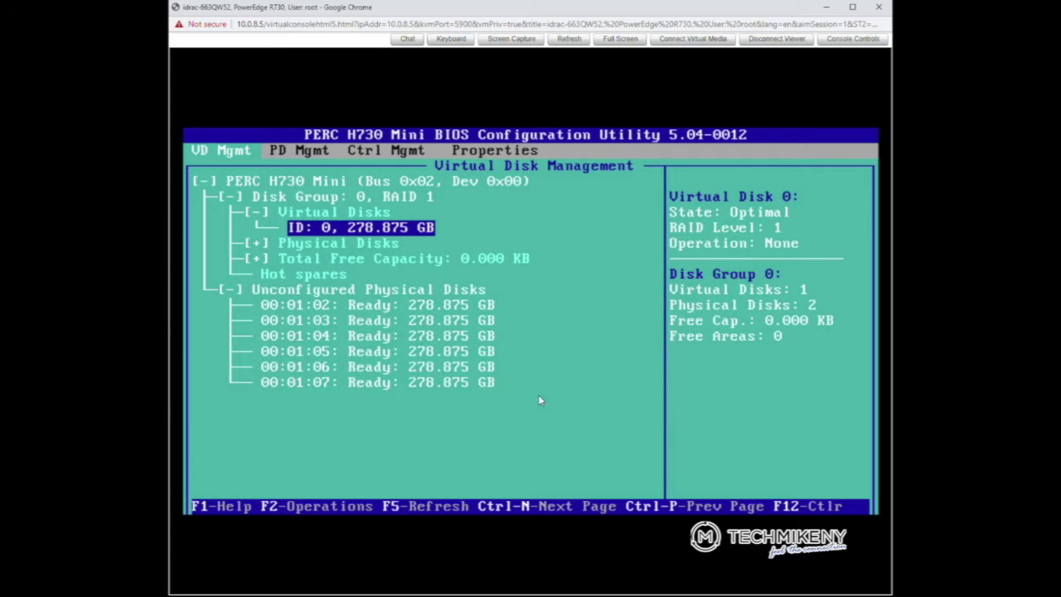
From the controller, start a second new virtual disk with RAID level RAID-5.
{"action": "key", "text": "F2"}
{"action": "key", "text": "Escape"}
{"action": "key", "text": "Up"}
{"action": "key", "text": "Up"}
{"action": "key", "text": "Up"}
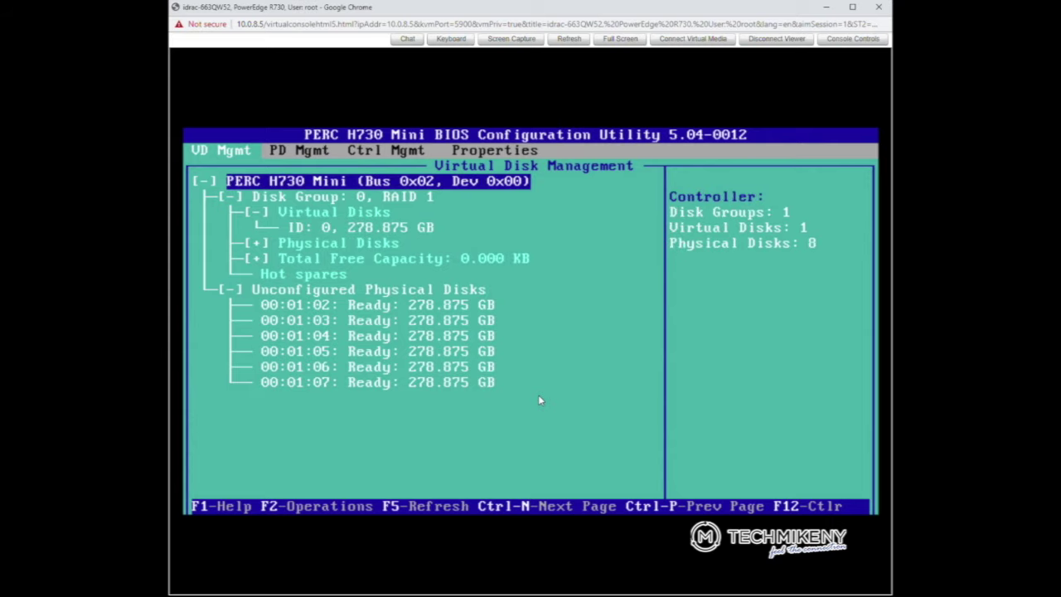
{"action": "key", "text": "F2"}
{"action": "key", "text": "Down"}
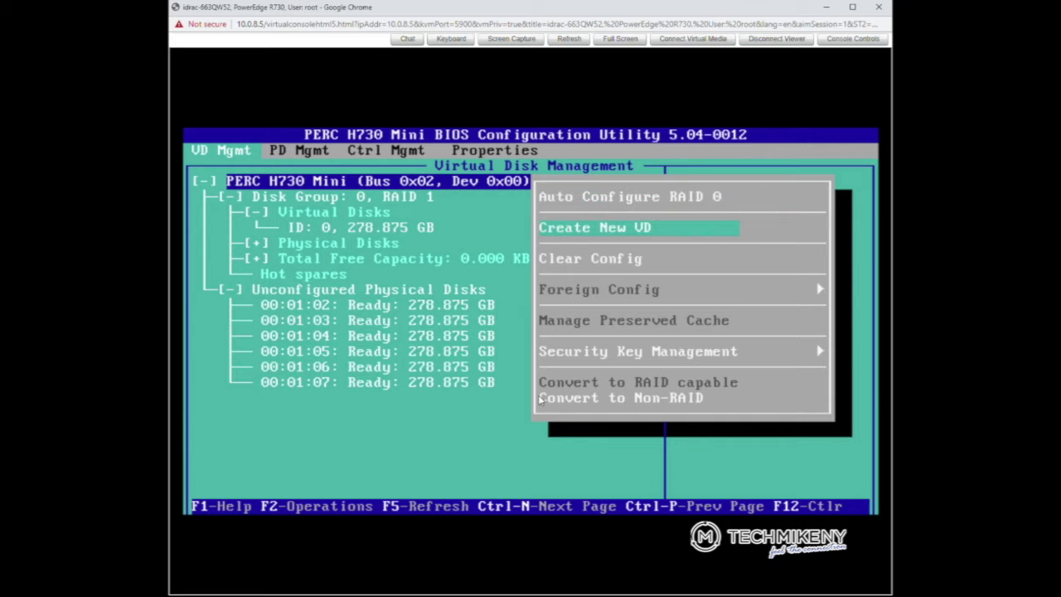
{"action": "key", "text": "Return"}
{"action": "key", "text": "Return"}
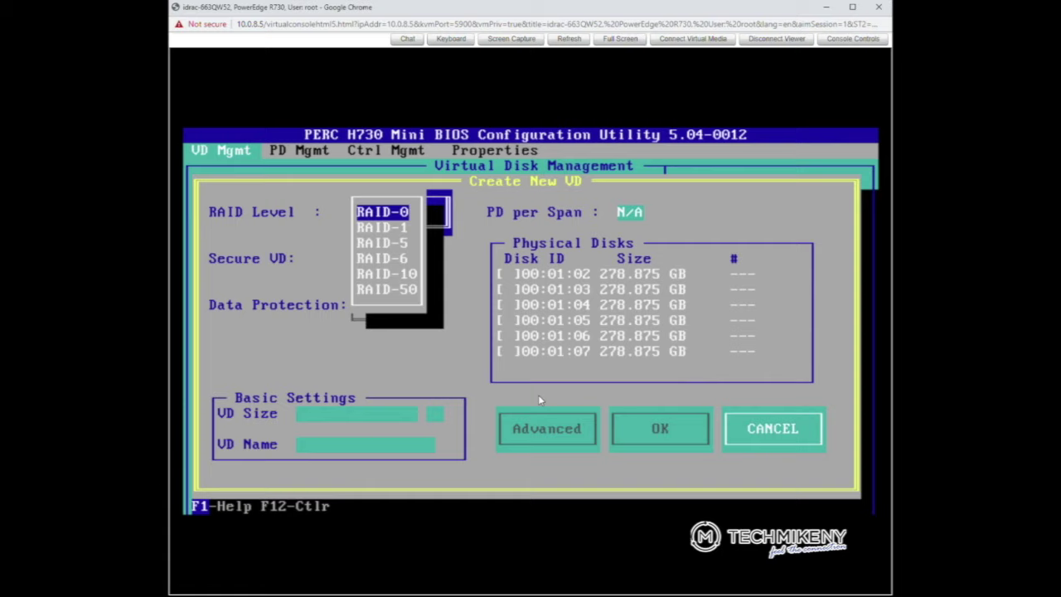
{"action": "key", "text": "Down"}
{"action": "key", "text": "Down"}
{"action": "key", "text": "Return"}
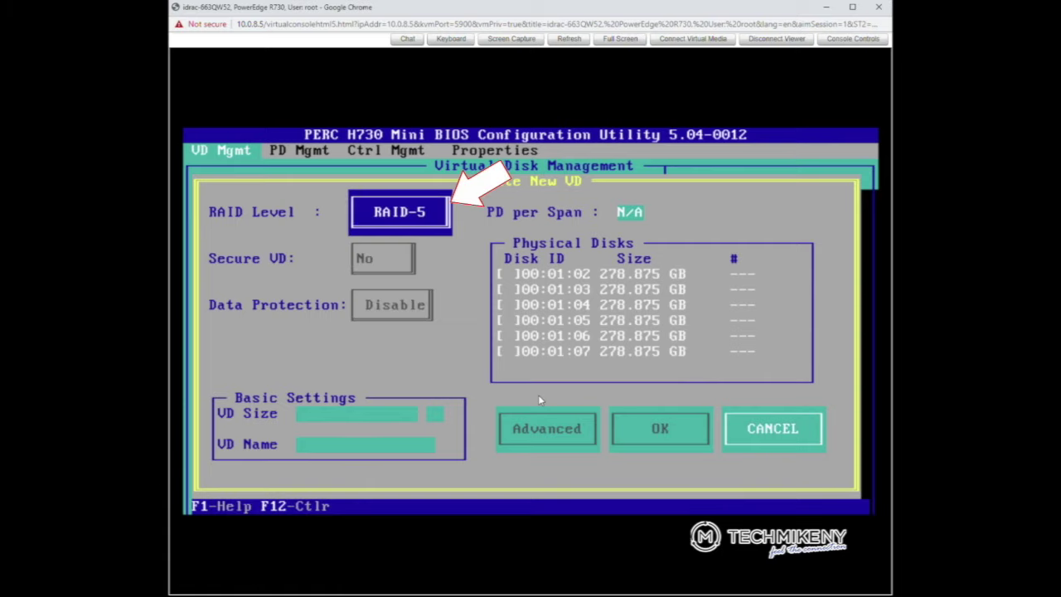
Include disks 00:01:02 through 00:01:06 for a 1.088 TB array.
{"action": "key", "text": "Tab"}
{"action": "key", "text": "space"}
{"action": "key", "text": "Down"}
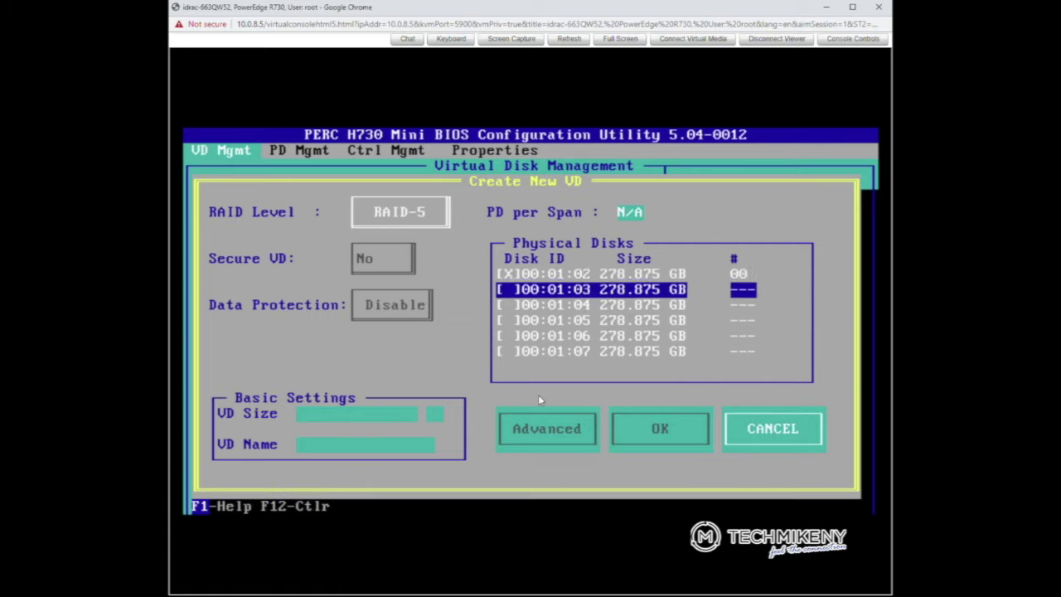
{"action": "key", "text": "space"}
{"action": "key", "text": "Down"}
{"action": "key", "text": "space"}
{"action": "key", "text": "Down"}
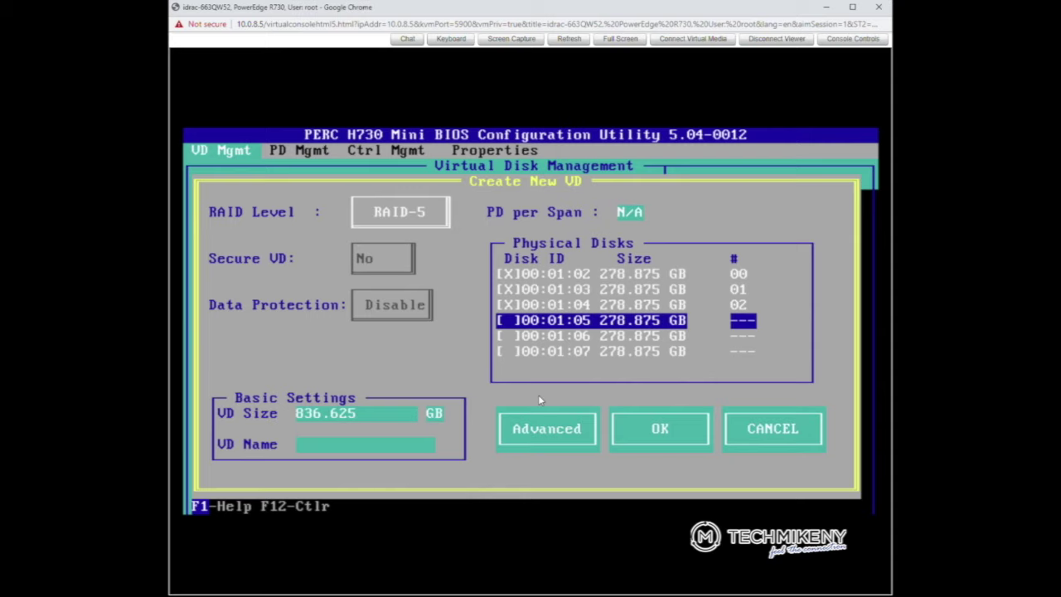
{"action": "key", "text": "space"}
{"action": "key", "text": "space"}
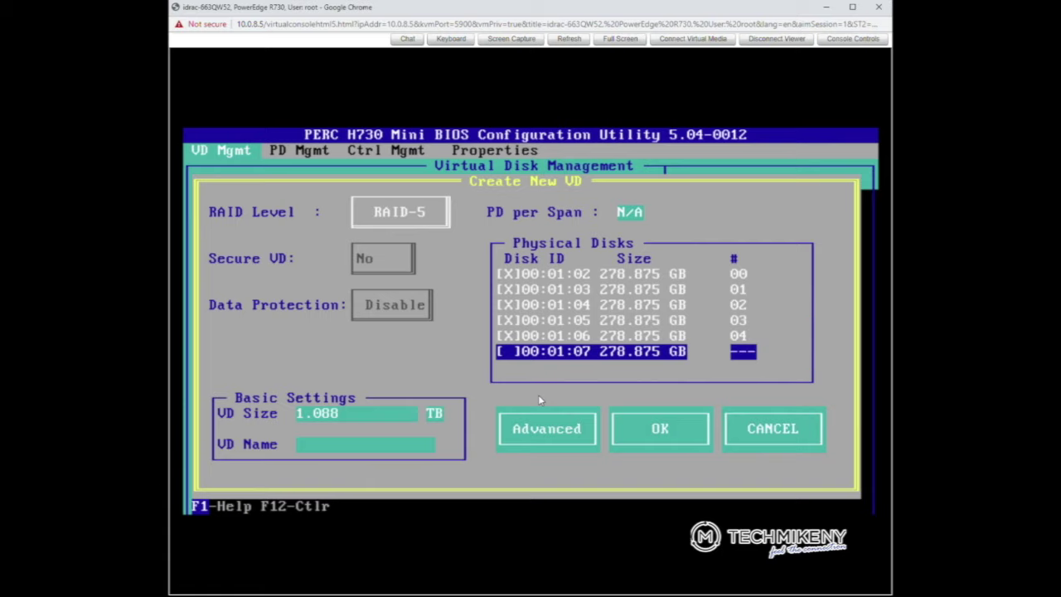
{"action": "key", "text": "Tab"}
{"action": "key", "text": "Tab"}
{"action": "key", "text": "Tab"}
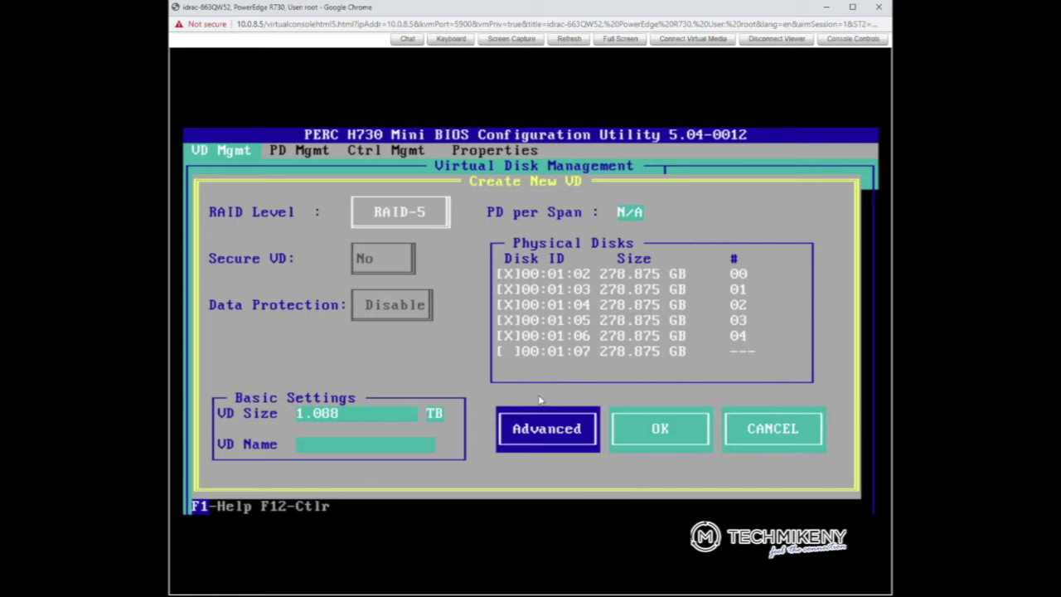
Enable Configure Hot Spare in the Advanced virtual disk settings.
{"action": "key", "text": "Return"}
{"action": "key", "text": "Tab"}
{"action": "key", "text": "Tab"}
{"action": "key", "text": "Tab"}
{"action": "key", "text": "Tab"}
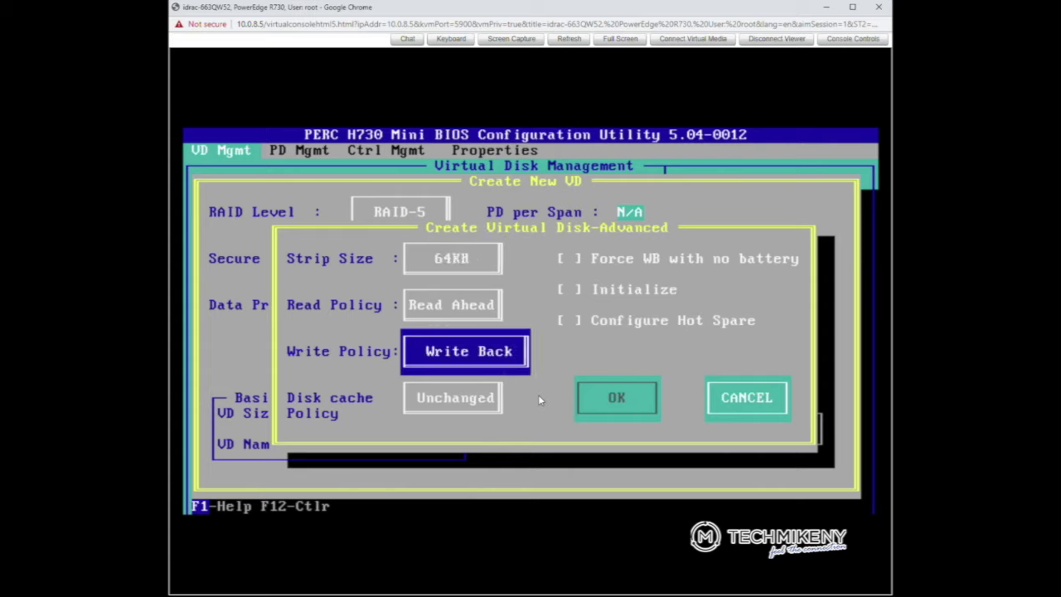
{"action": "key", "text": "Tab"}
{"action": "key", "text": "Tab"}
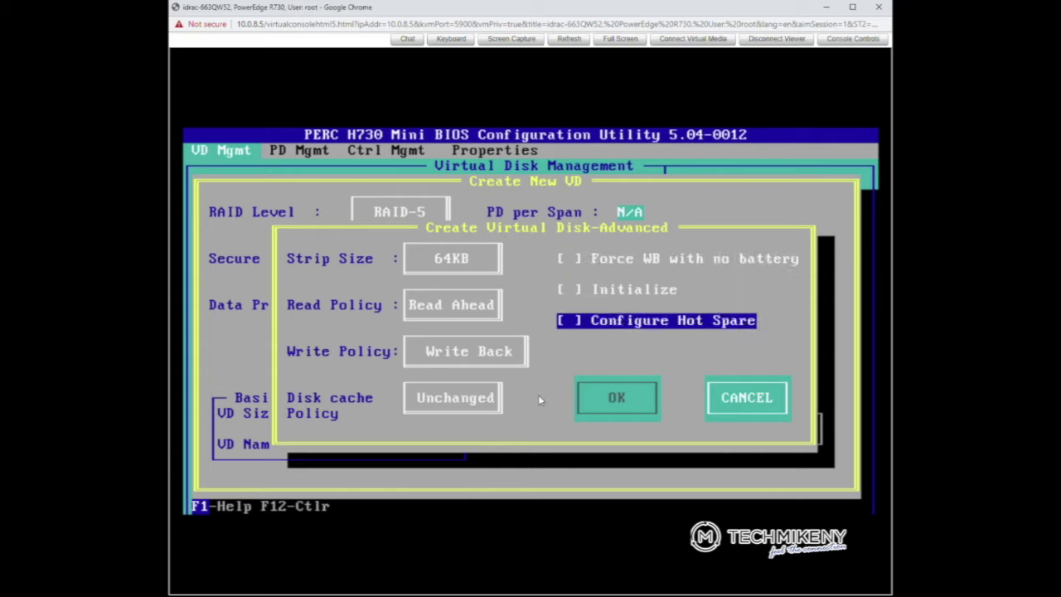
{"action": "key", "text": "space"}
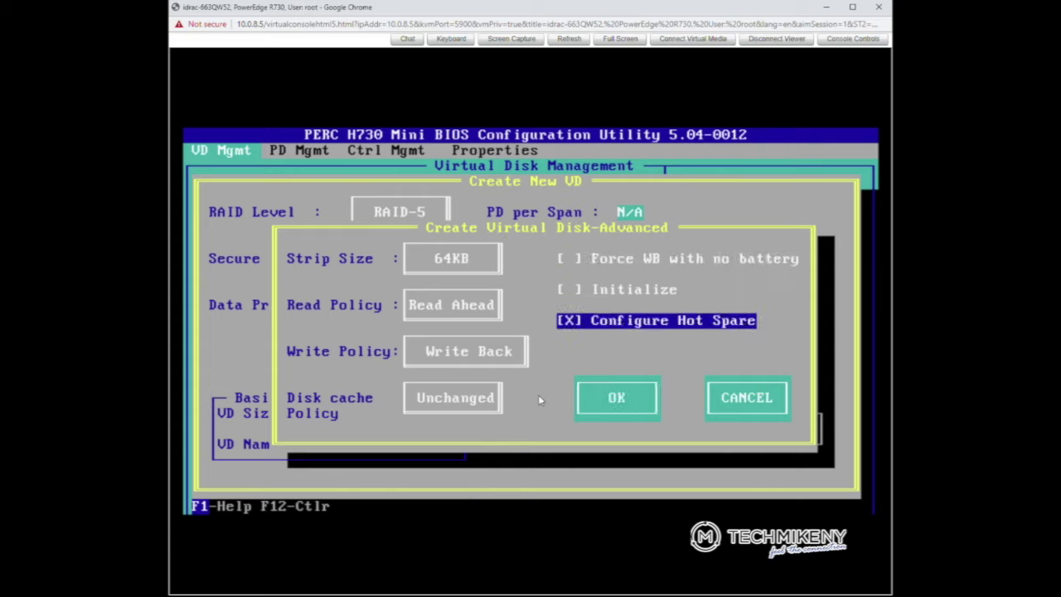
{"action": "key", "text": "Tab"}
{"action": "key", "text": "Return"}
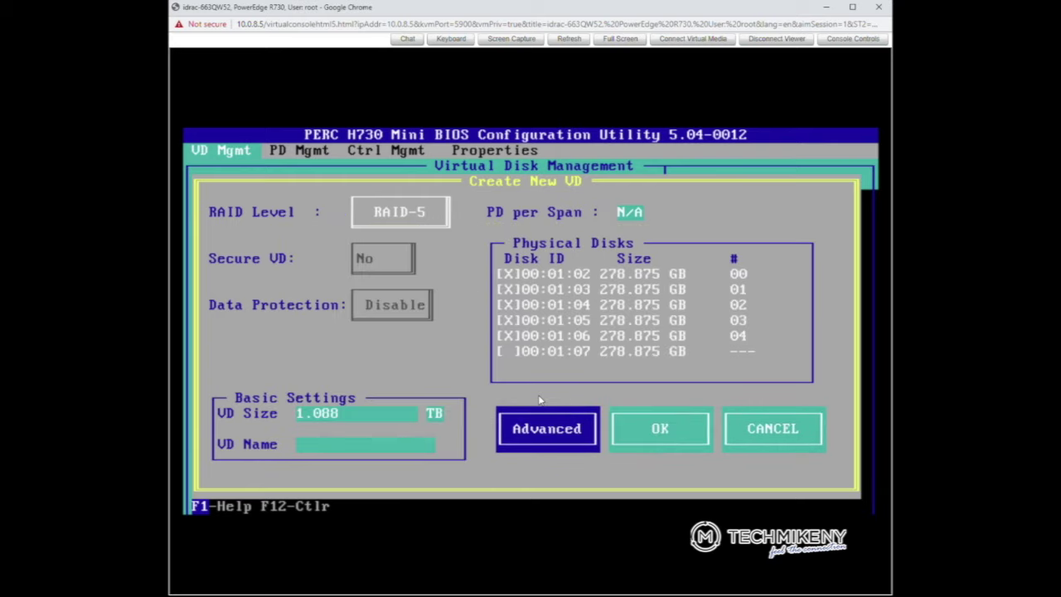
Create the RAID-5 disk without initialization and assign 00:01:07 as its dedicated hot spare.
{"action": "key", "text": "Tab"}
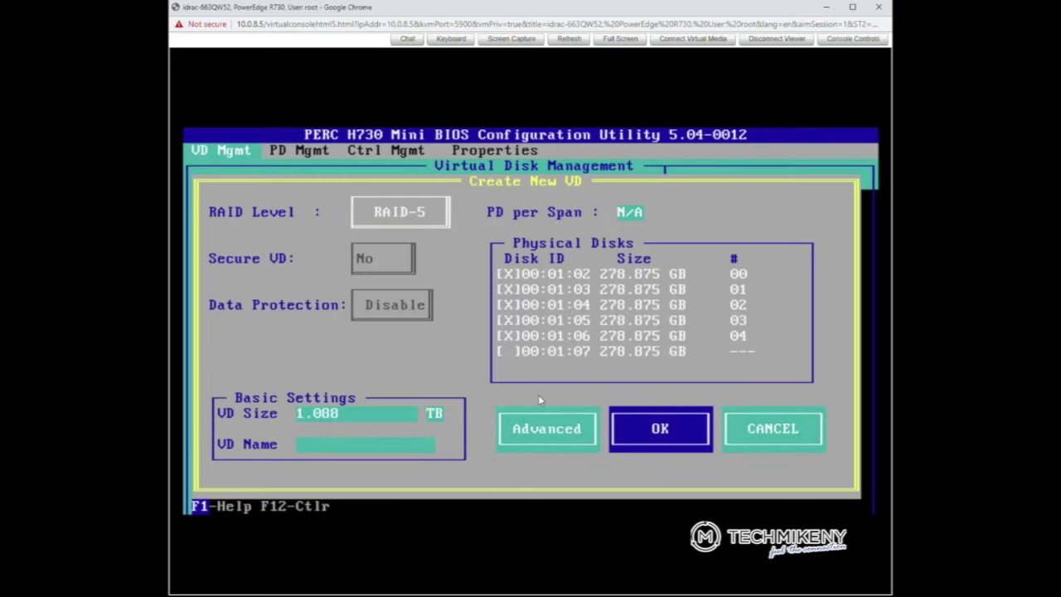
{"action": "key", "text": "Return"}
{"action": "key", "text": "Tab"}
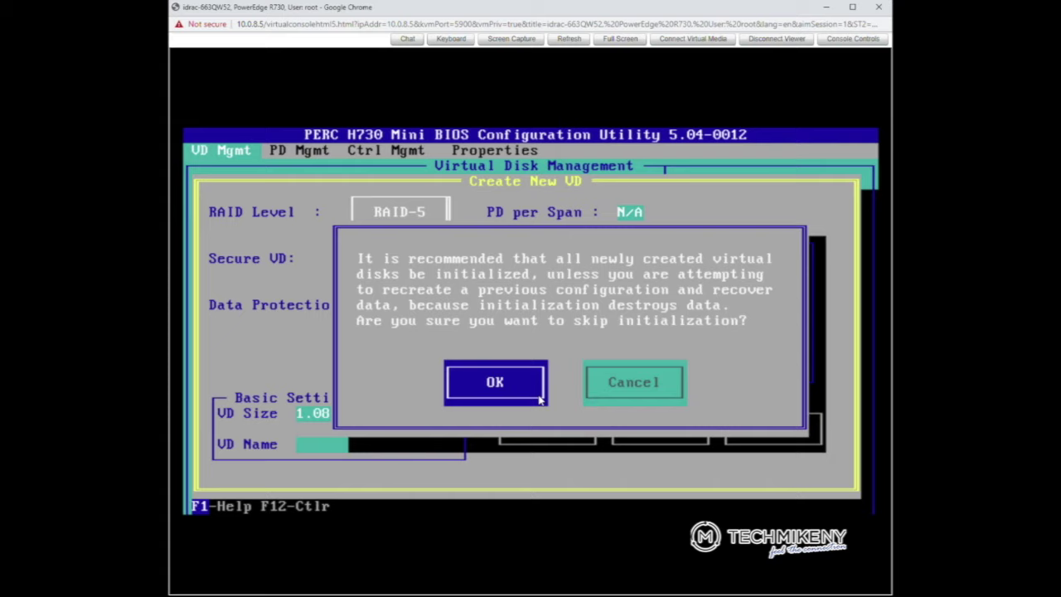
{"action": "key", "text": "Return"}
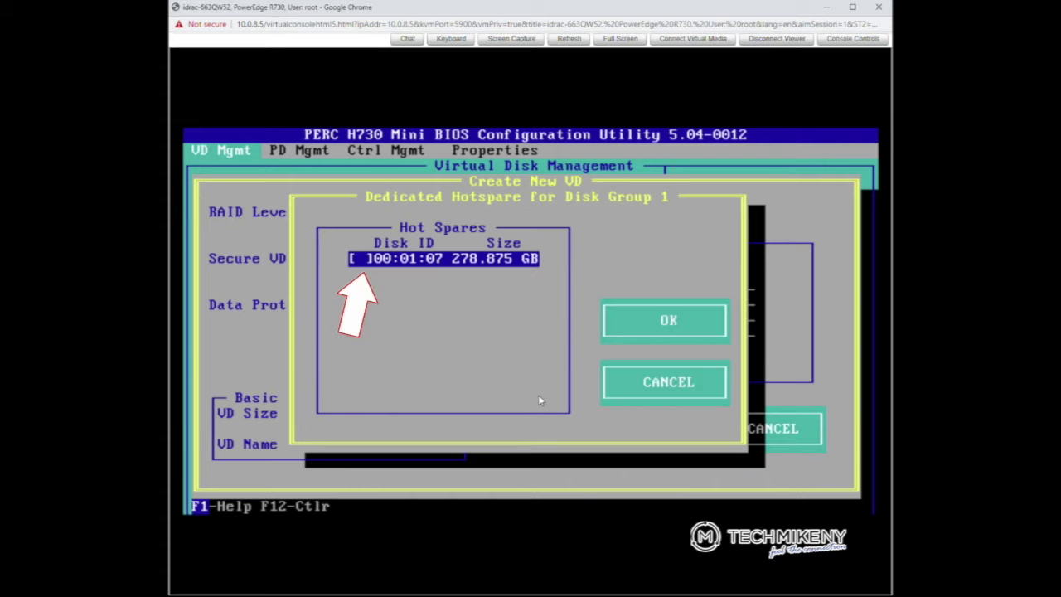
{"action": "key", "text": "space"}
{"action": "key", "text": "Tab"}
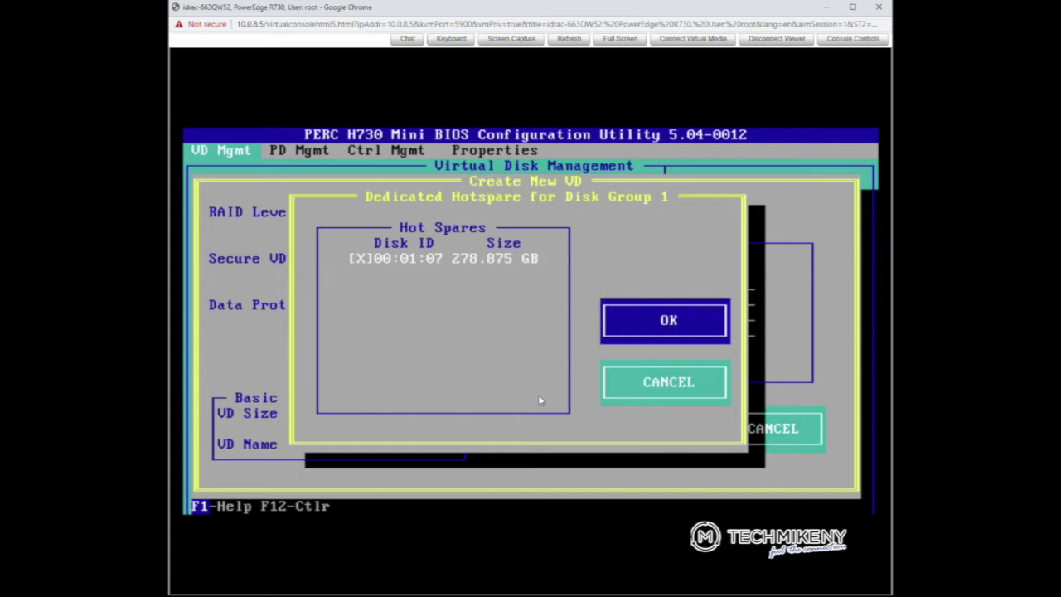
{"action": "key", "text": "Return"}
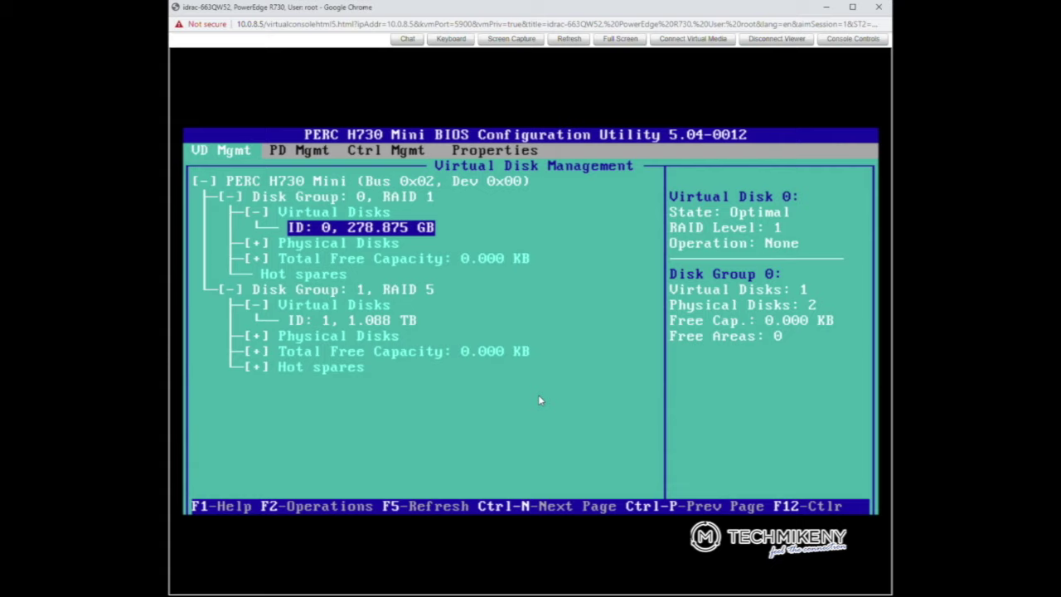
Run Fast Init on the 1.088 TB virtual disk 1, answer YES, and dismiss the completion notice.
{"action": "key", "text": "Down"}
{"action": "key", "text": "Down"}
{"action": "key", "text": "Down"}
{"action": "key", "text": "Down"}
{"action": "key", "text": "Down"}
{"action": "key", "text": "Down"}
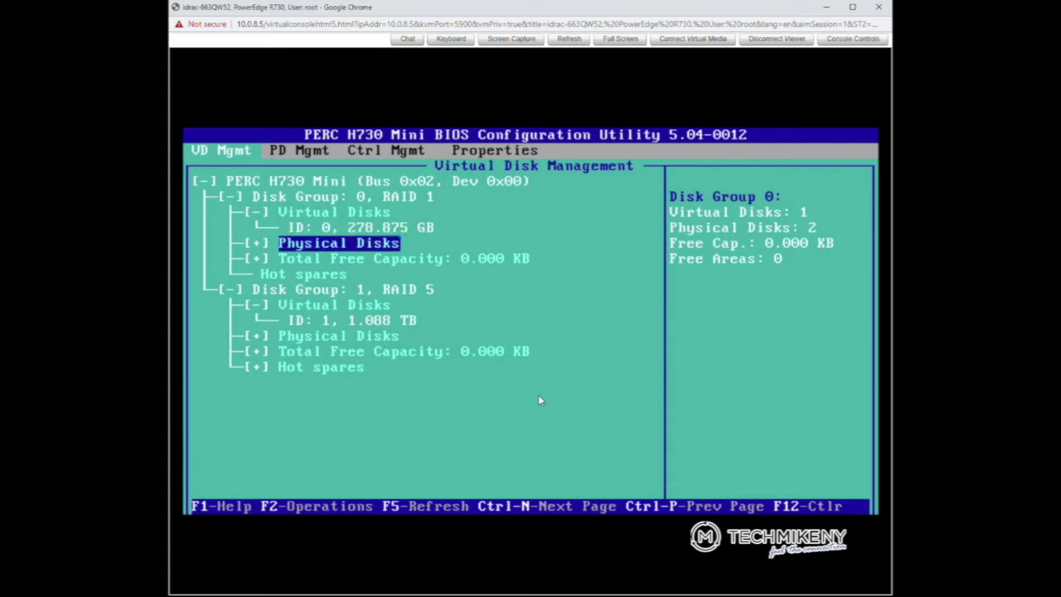
{"action": "key", "text": "F2"}
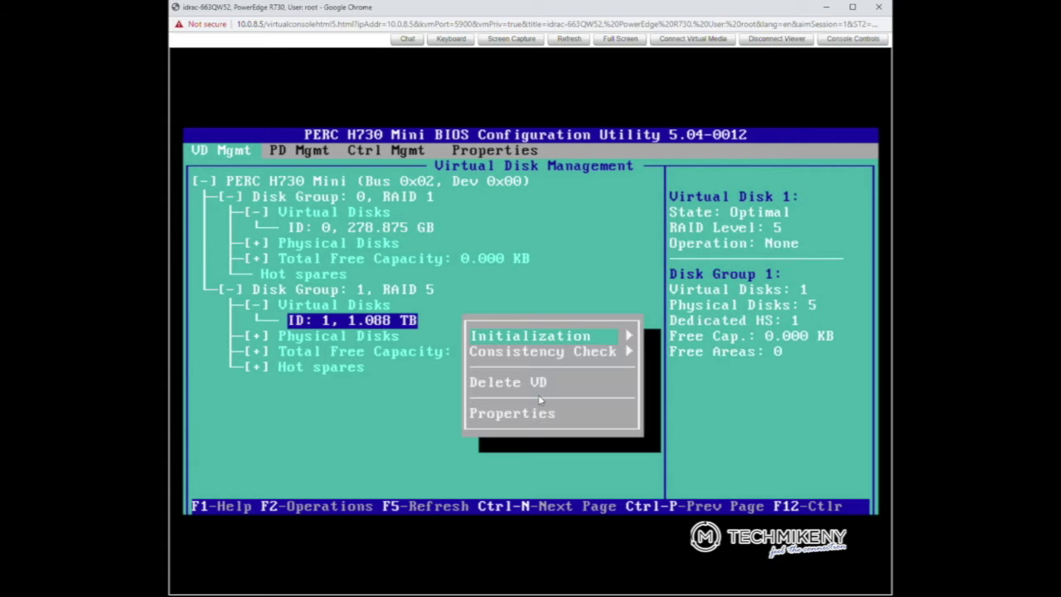
{"action": "key", "text": "Right"}
{"action": "key", "text": "Down"}
{"action": "key", "text": "Return"}
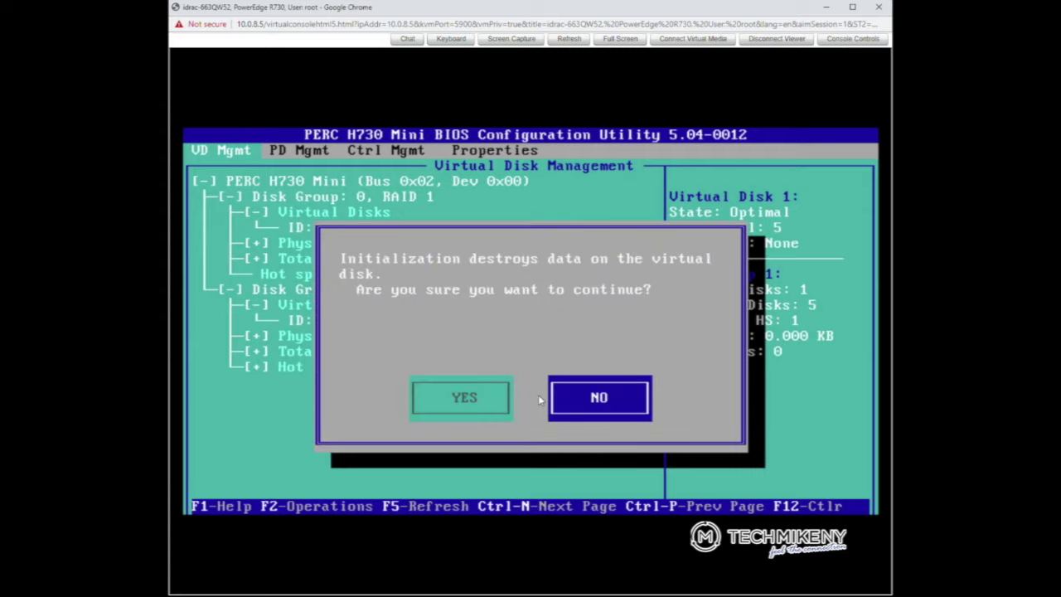
{"action": "key", "text": "Left"}
{"action": "key", "text": "Return"}
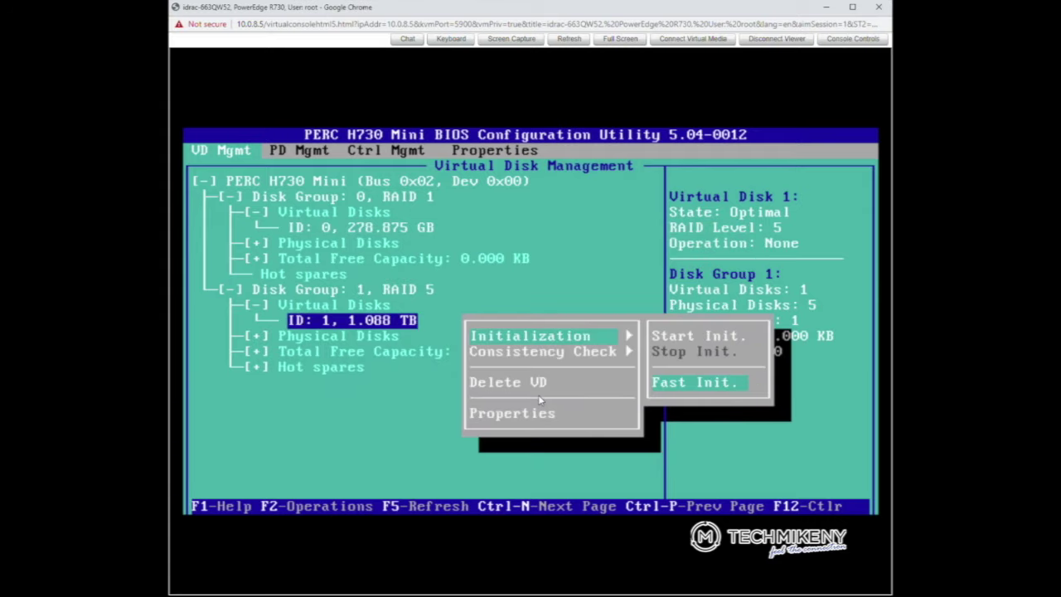
{"action": "key", "text": "Return"}
{"action": "key", "text": "Left"}
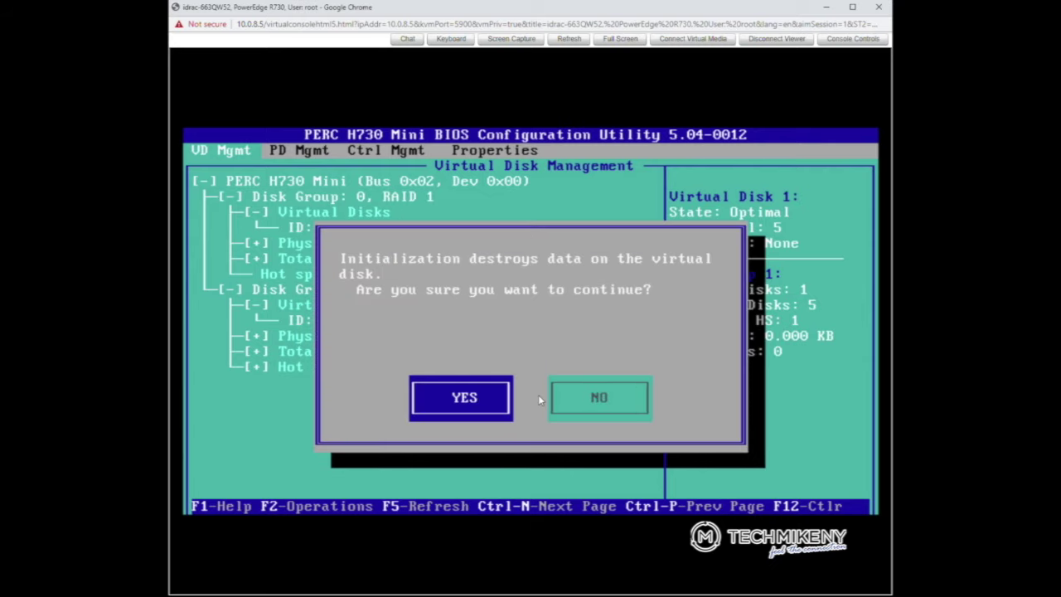
{"action": "key", "text": "Return"}
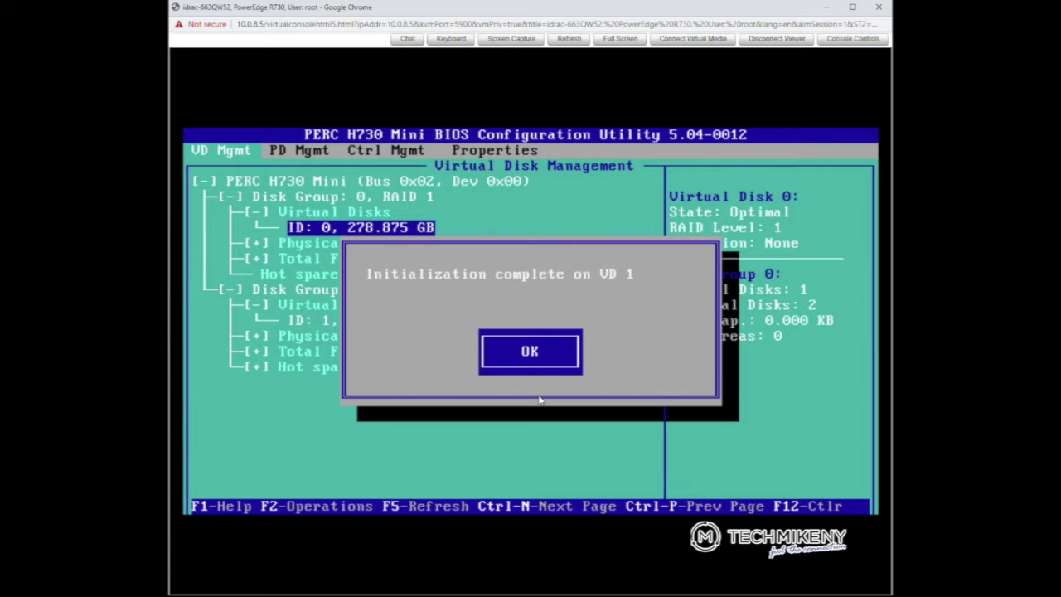
{"action": "key", "text": "Return"}
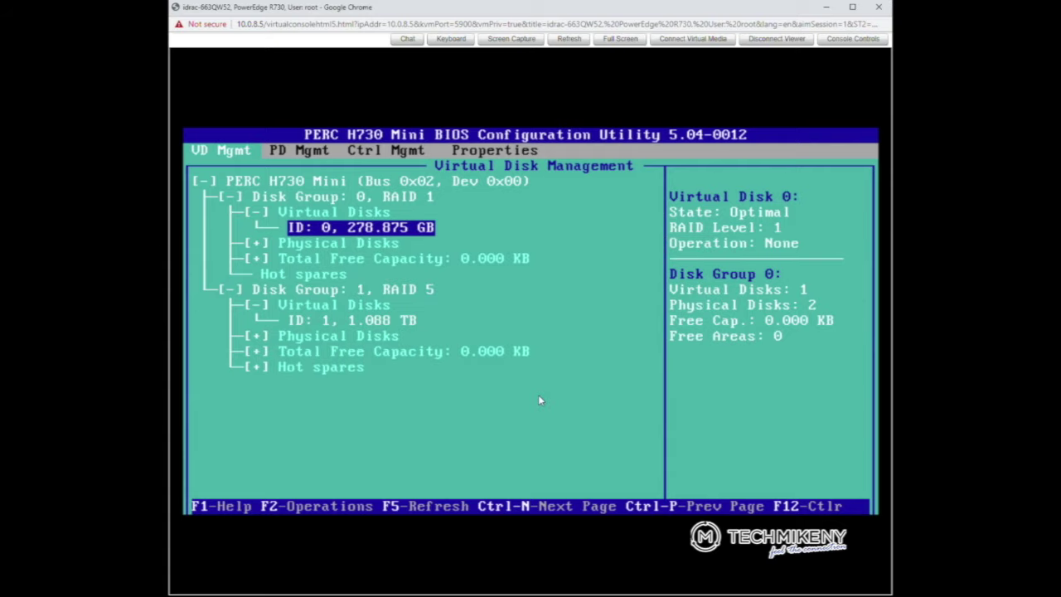
Exit the configuration utility with OK and bring up the iDRAC on-screen keyboard.
{"action": "key", "text": "Escape"}
{"action": "key", "text": "Left"}
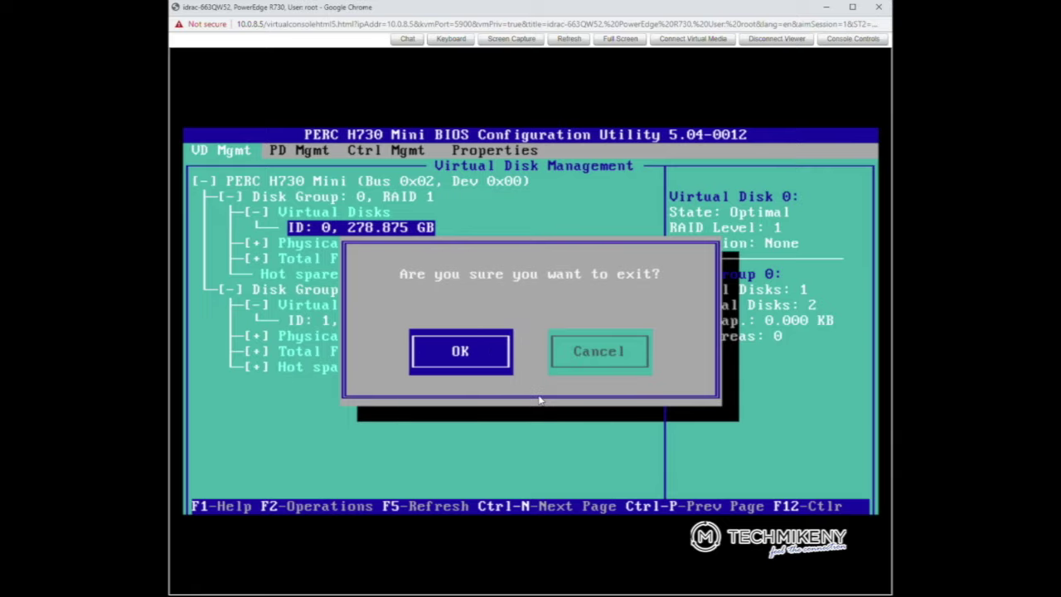
{"action": "key", "text": "Return"}
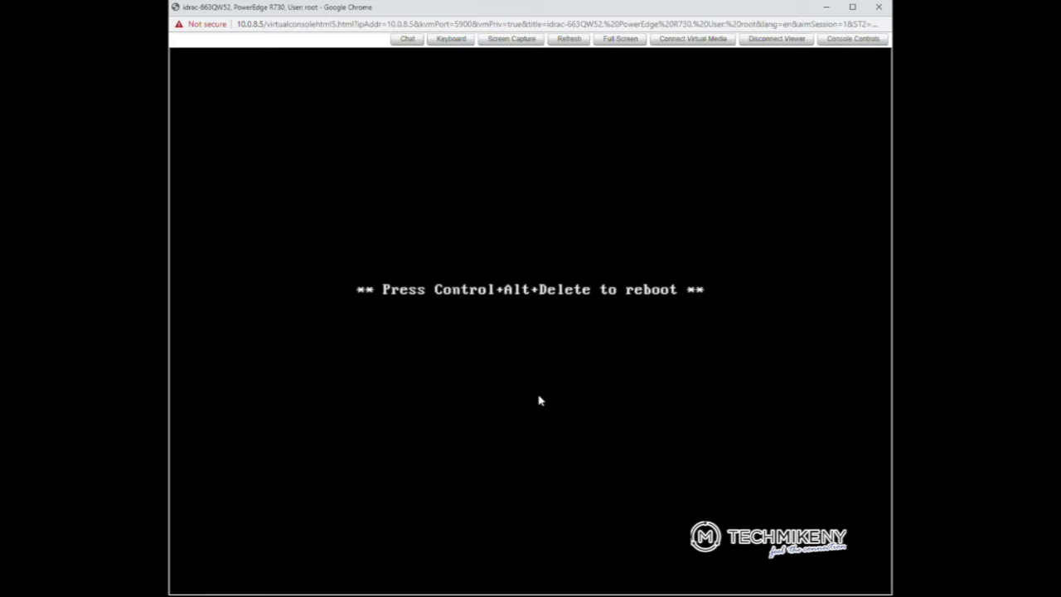
{"action": "left_click", "coordinate": [451, 39]}
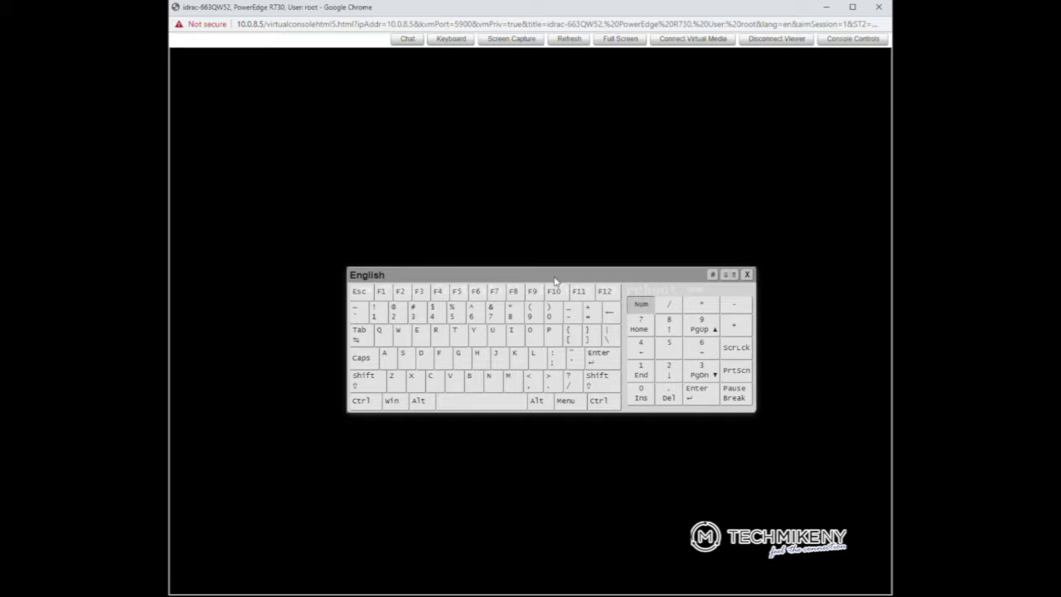